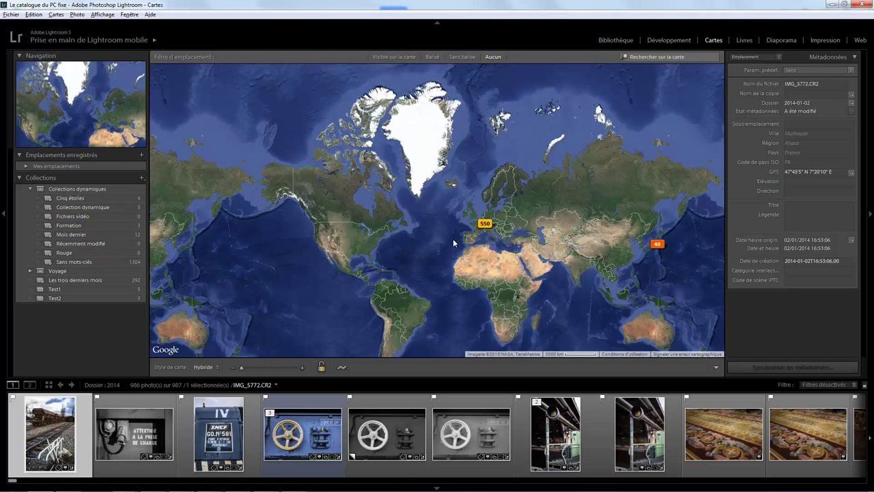
Step: Zoom from the world view into London and Kent, revealing the 181, 7 and 12 photo clusters
scroll(488, 227, up, 3)
scroll(487, 226, up, 3)
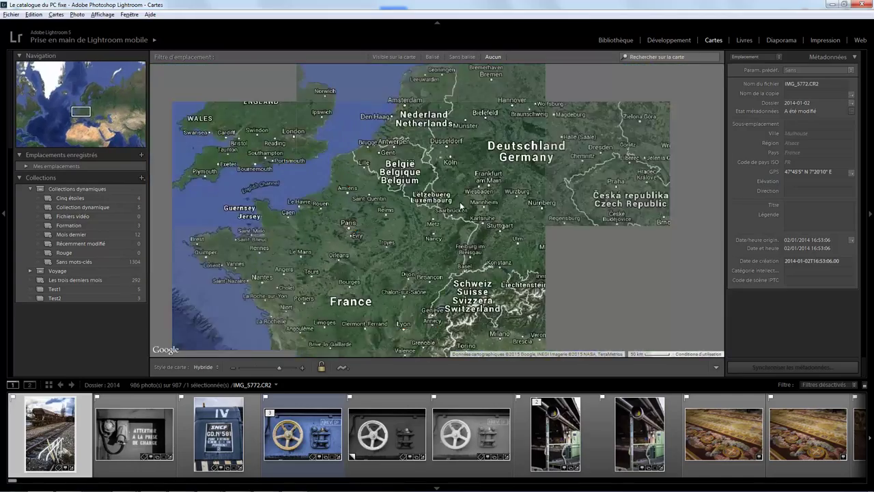
drag(174, 226, 496, 228)
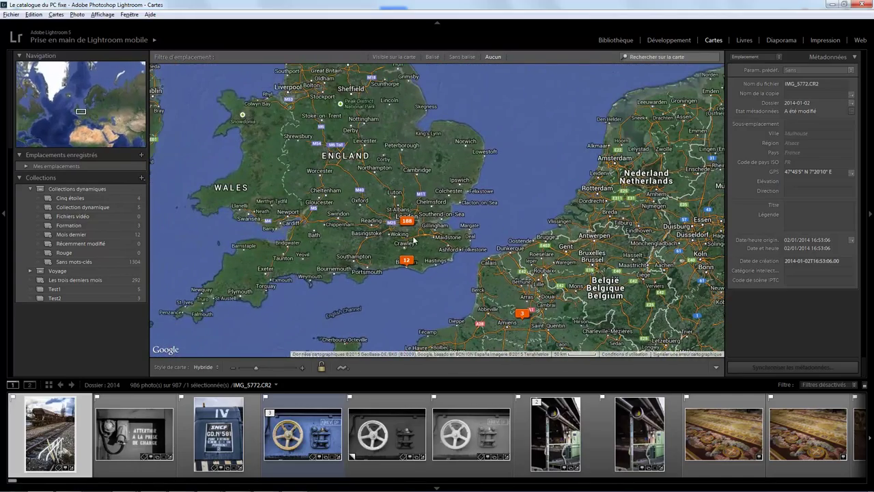
scroll(417, 232, up, 2)
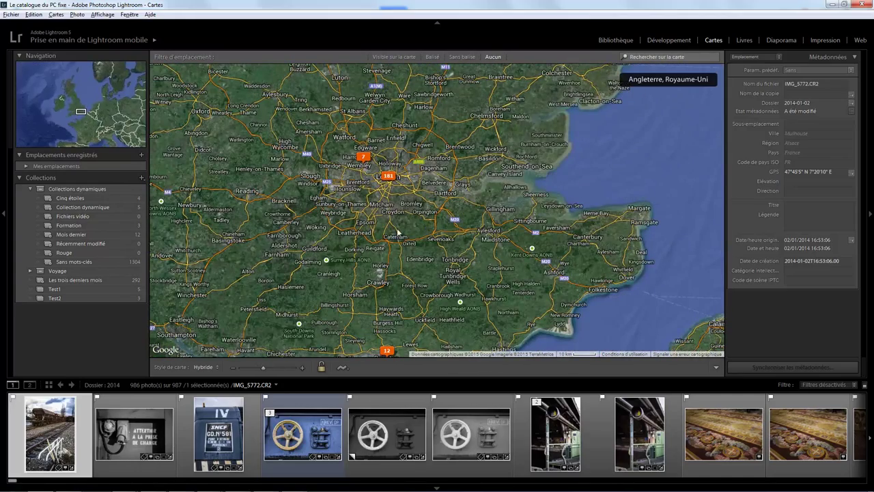
drag(408, 236, 464, 206)
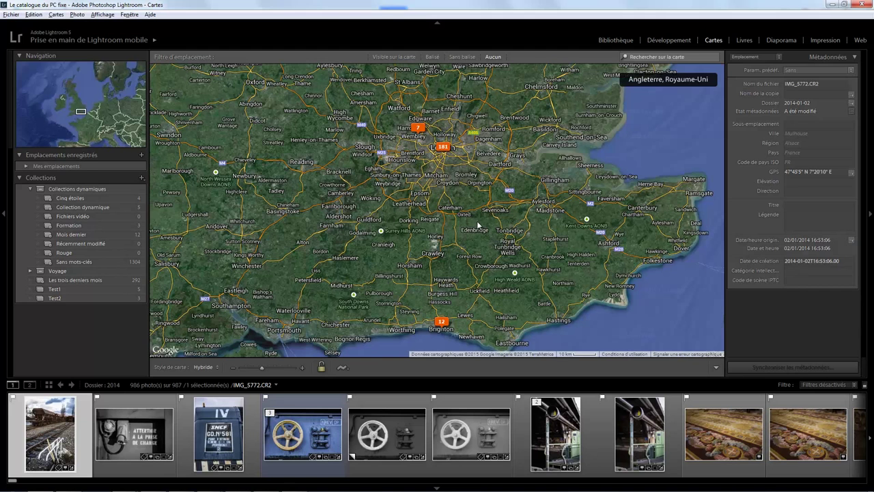
Step: Pan the map from London across northern France toward the Alps around Annecy
scroll(529, 218, down, 1)
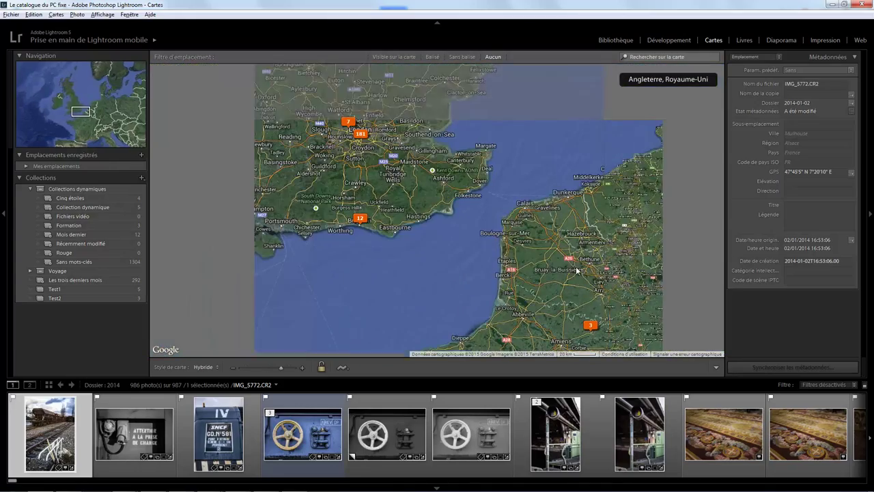
drag(529, 218, 372, 98)
scroll(478, 247, down, 1)
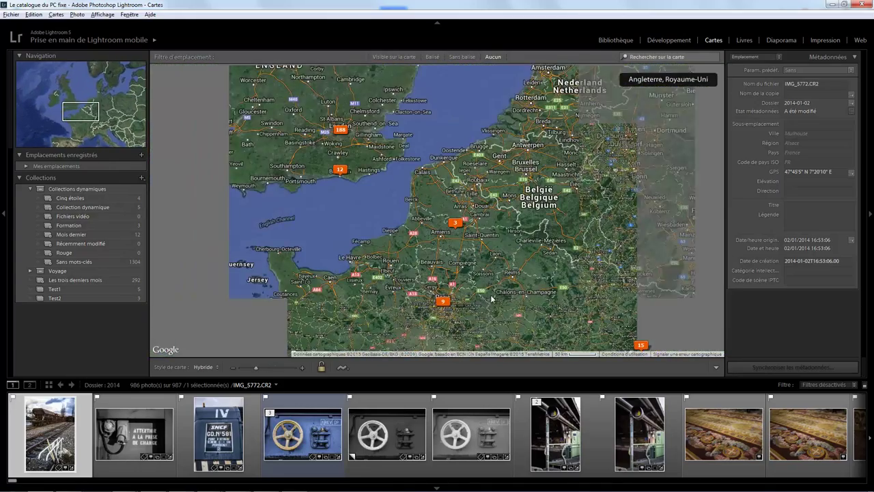
drag(612, 345, 461, 202)
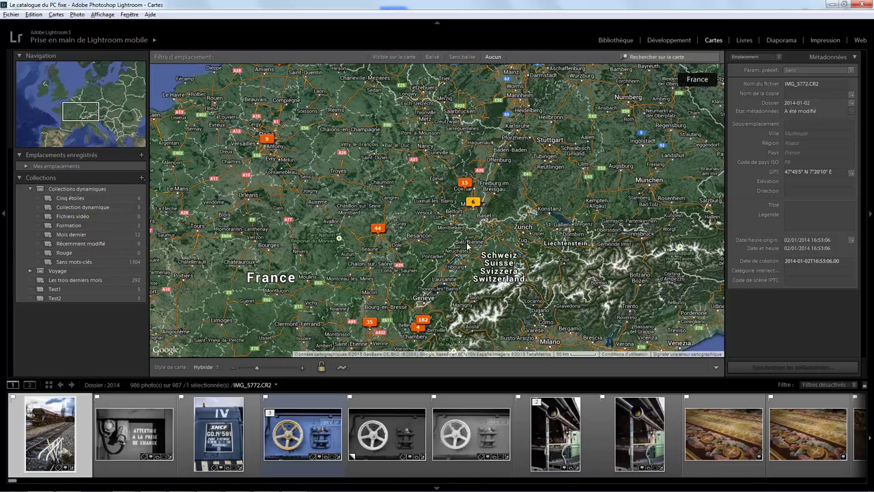
drag(447, 308, 449, 255)
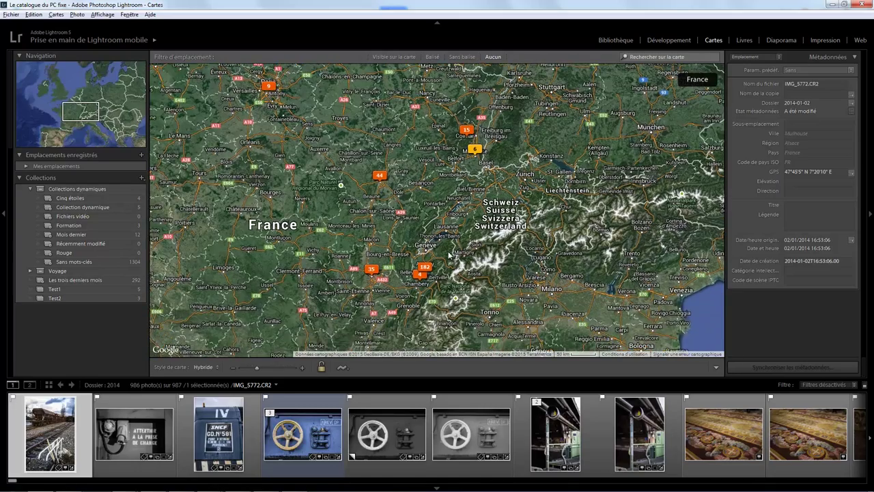
Step: Zoom in on central Annecy beside its lake, showing the 175-photo cluster
scroll(431, 247, up, 3)
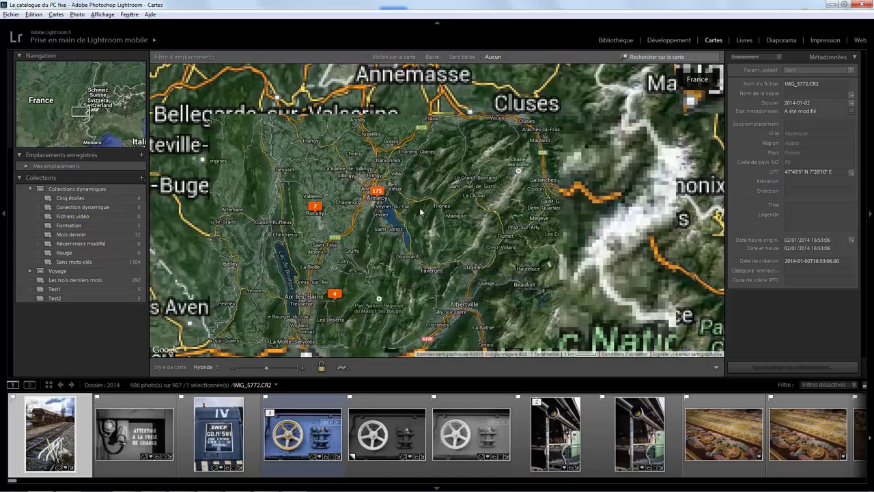
scroll(431, 242, up, 1)
scroll(369, 184, up, 1)
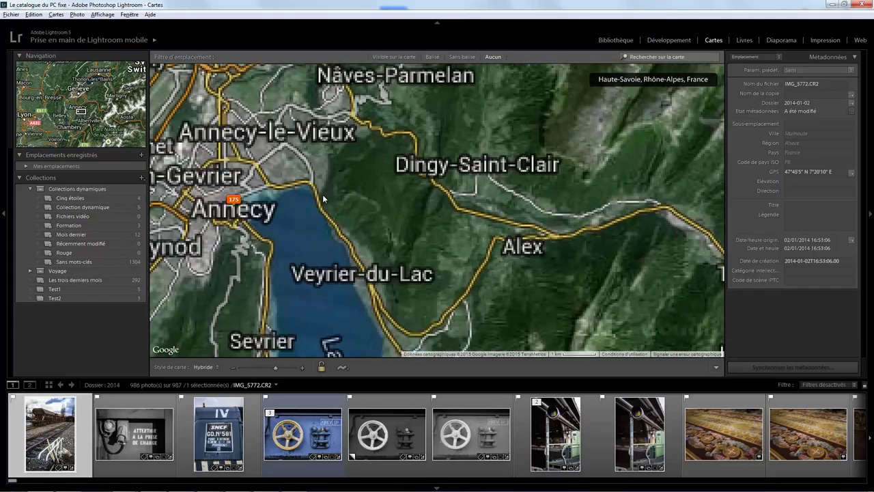
drag(418, 194, 564, 201)
scroll(564, 201, up, 1)
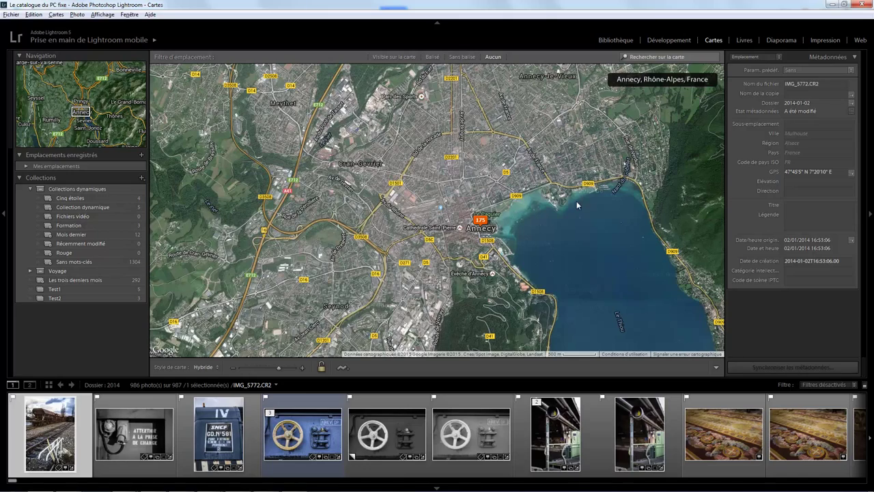
scroll(559, 204, up, 1)
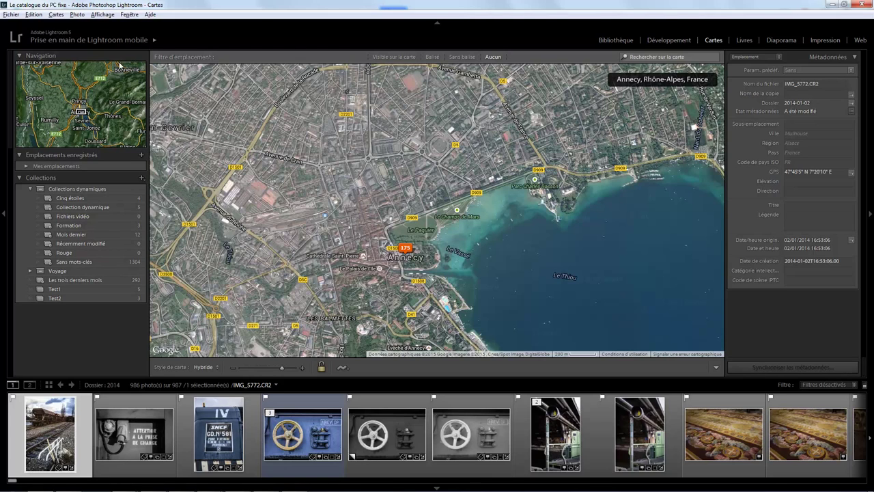
Step: Start importing photos and videos with the thumbnails sorted by Heure capture
click(11, 15)
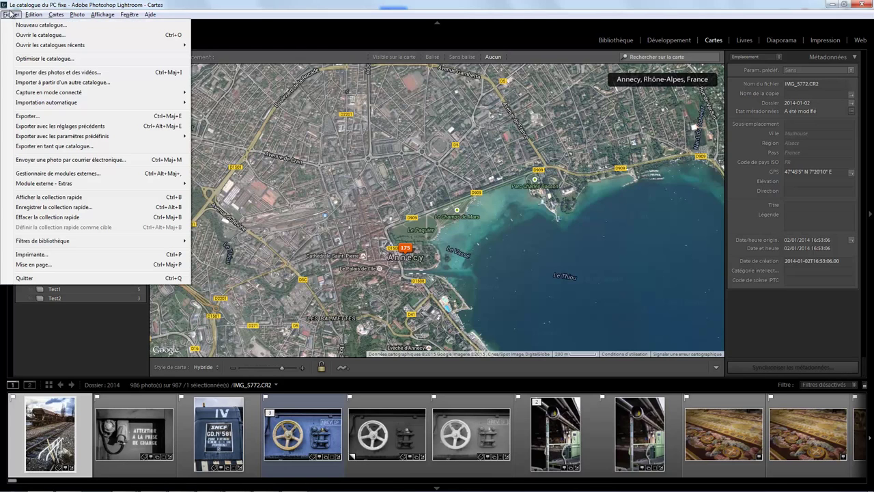
click(57, 73)
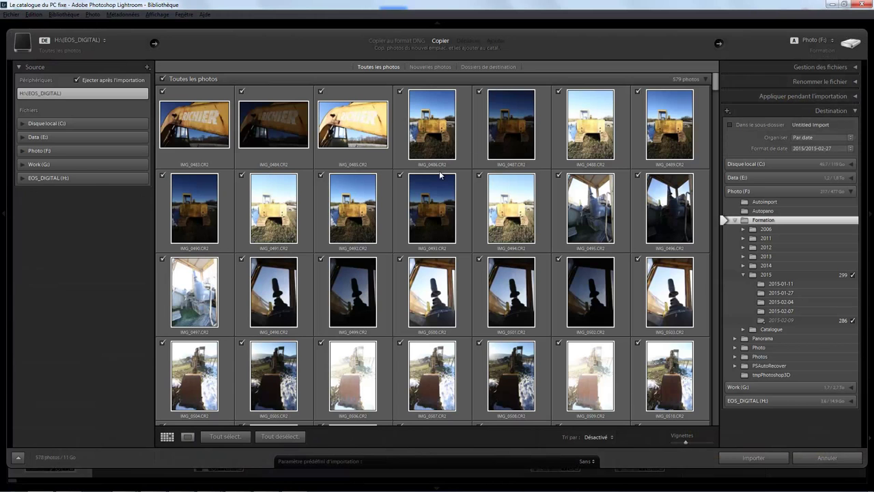
click(598, 437)
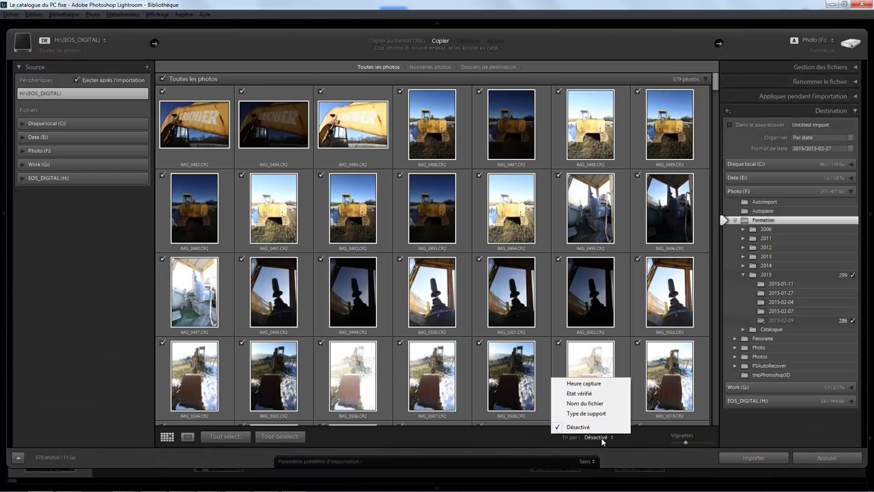
click(584, 387)
Step: Check only the 129 photos from IMG_0779 onward and import them
mouse_move(715, 82)
mouse_down()
mouse_move(704, 426)
mouse_move(716, 397)
mouse_move(721, 340)
mouse_up()
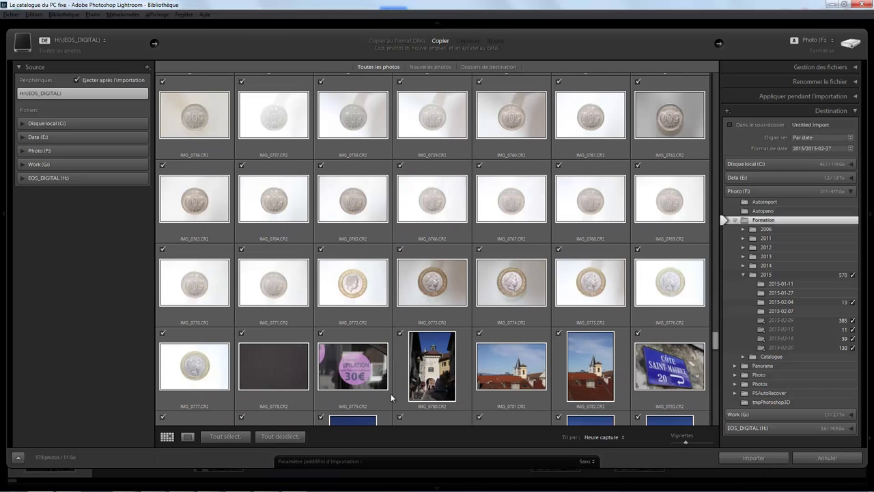
shift+click(373, 395)
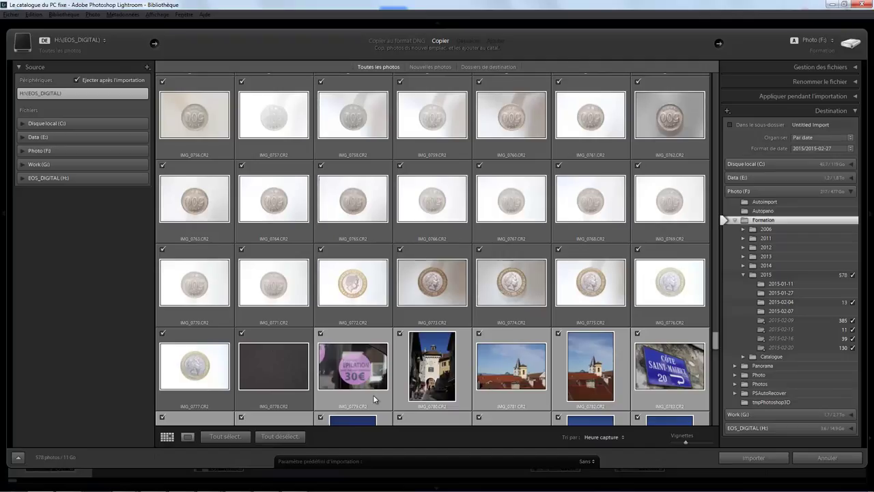
click(280, 436)
click(321, 334)
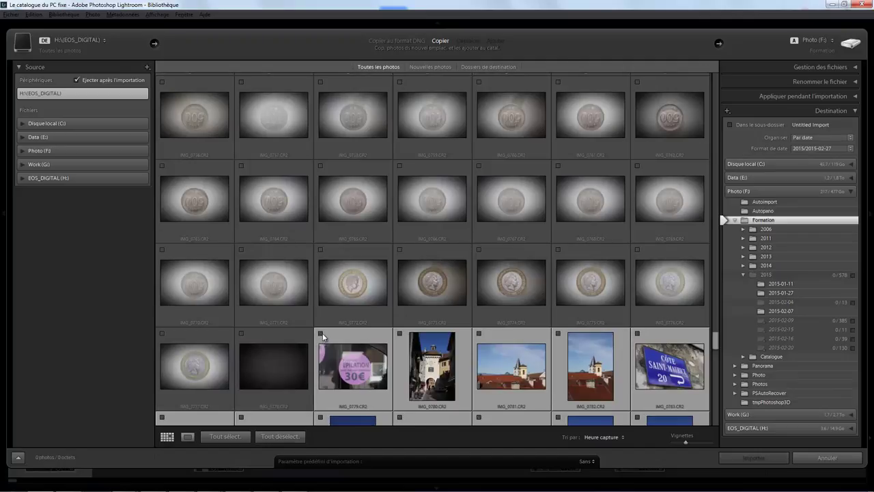
drag(715, 341, 714, 402)
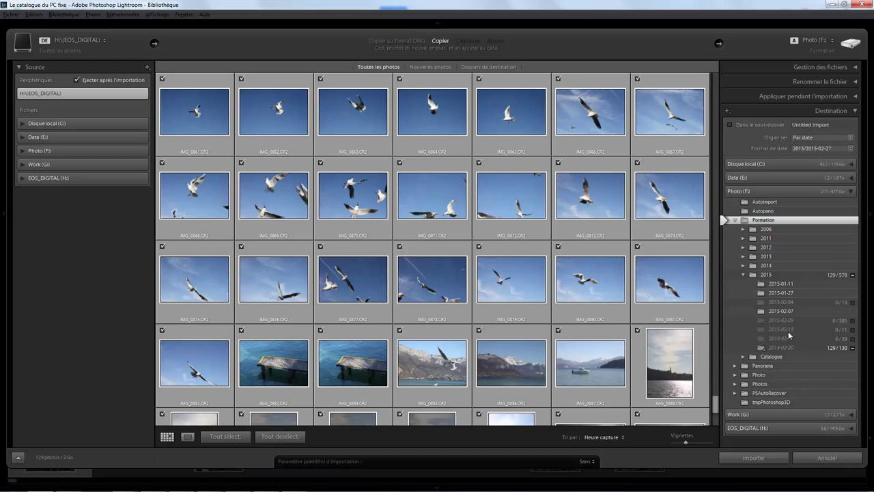
click(751, 460)
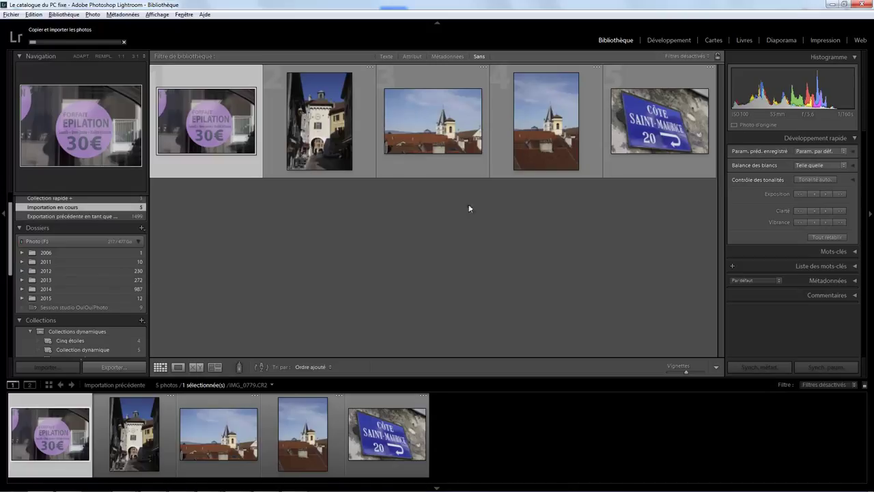
Step: Expand the Métadonnées panel while the import finishes
mouse_move(207, 121)
click(855, 282)
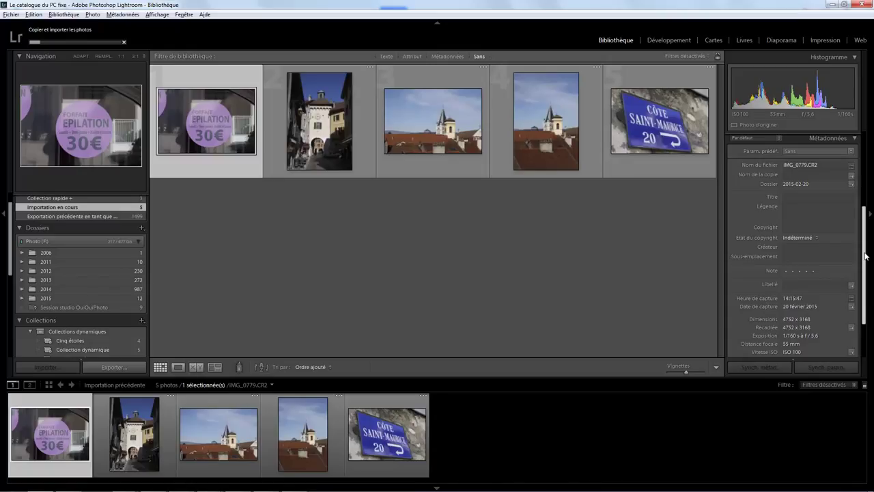
drag(866, 256, 866, 241)
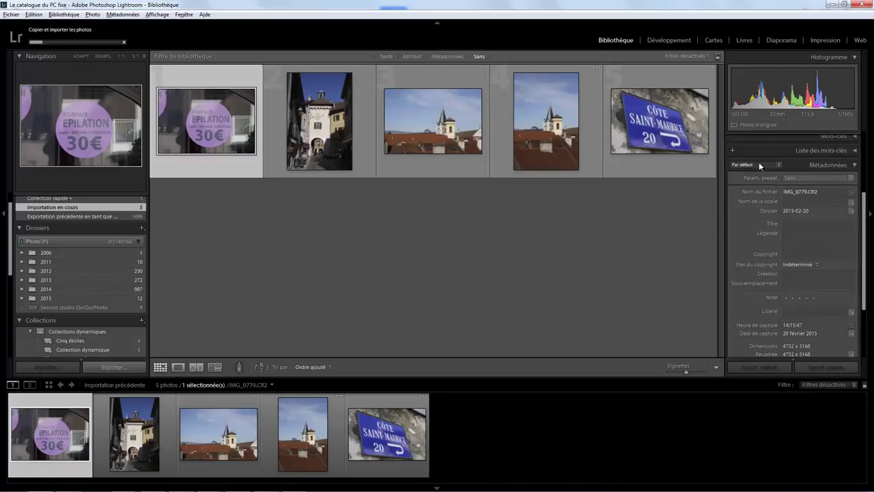
mouse_move(863, 233)
mouse_down()
mouse_move(861, 292)
mouse_move(816, 354)
mouse_up()
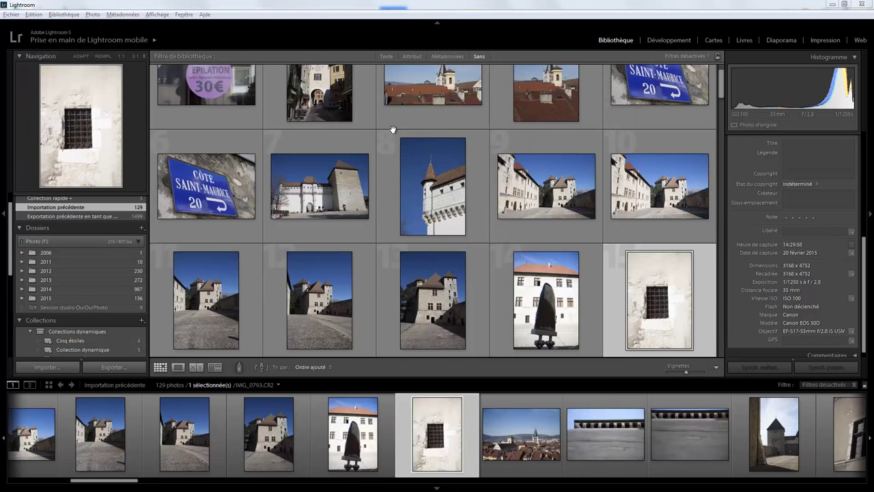
Step: Pick the castle photo, then use Edition > Tout sélectionner to select all 129 imports
click(331, 140)
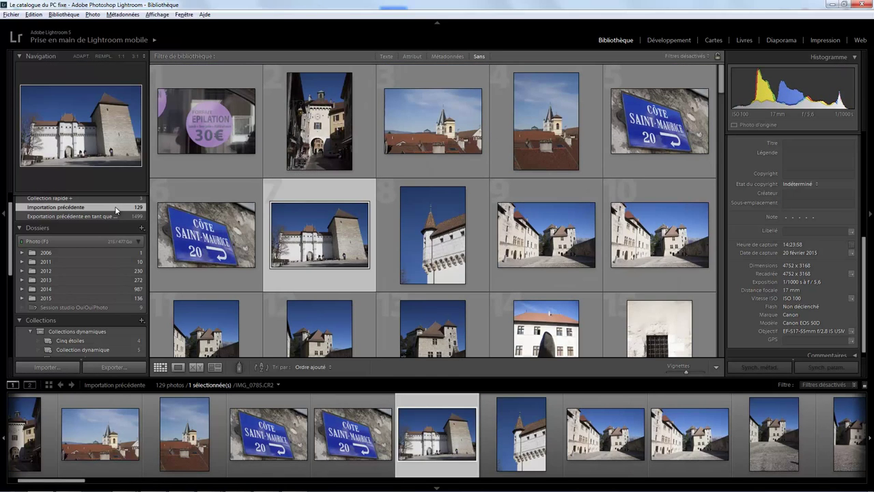
click(34, 14)
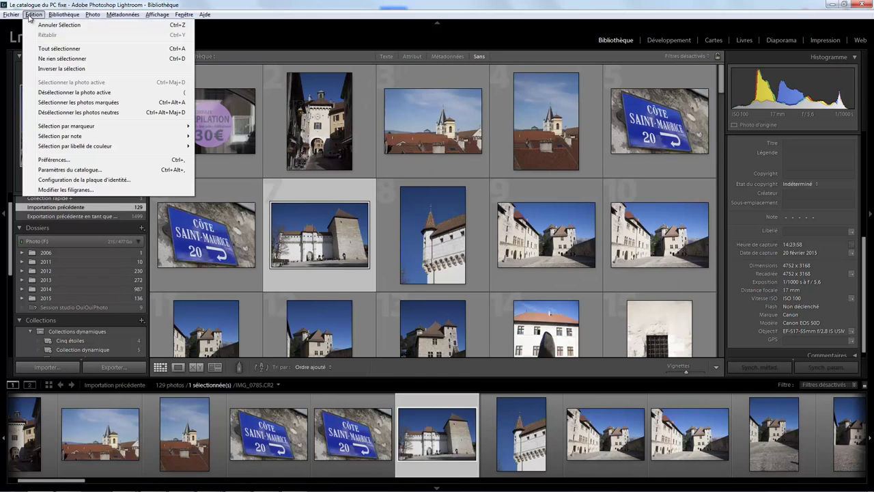
click(59, 50)
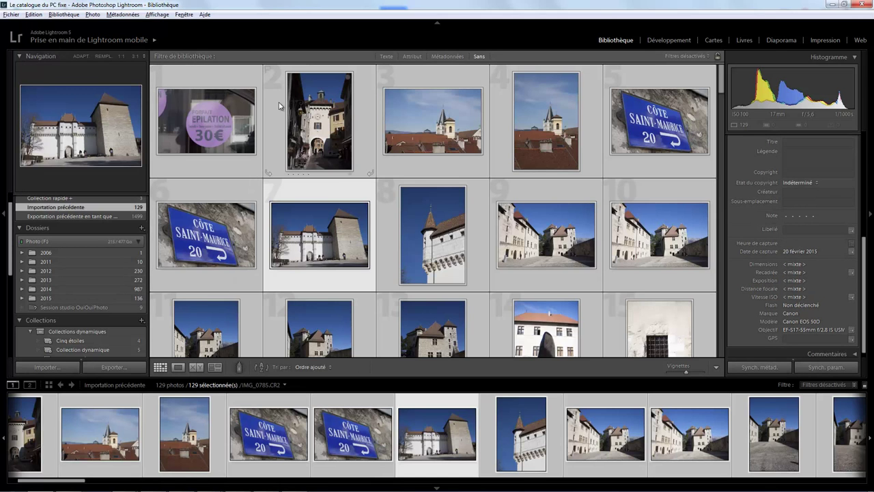
Step: Switch to the Cartes module and load the Test.gpx track log onto the Annecy map
click(711, 41)
scroll(408, 199, down, 1)
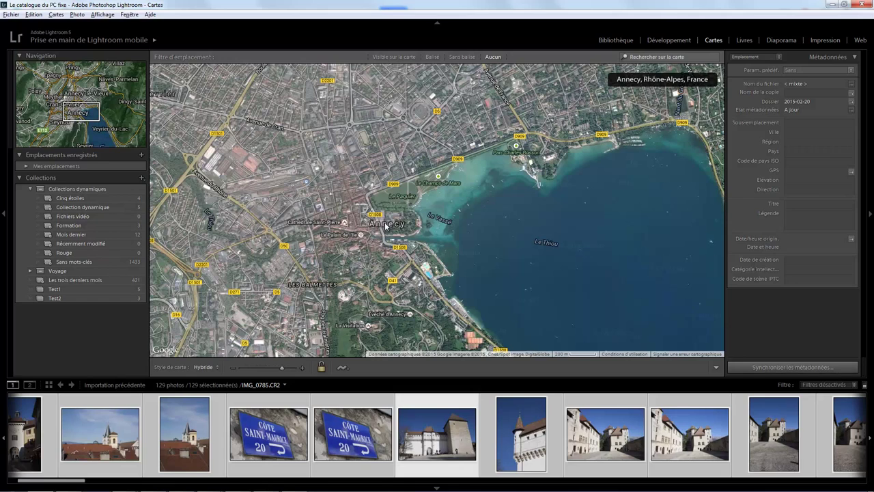
click(348, 369)
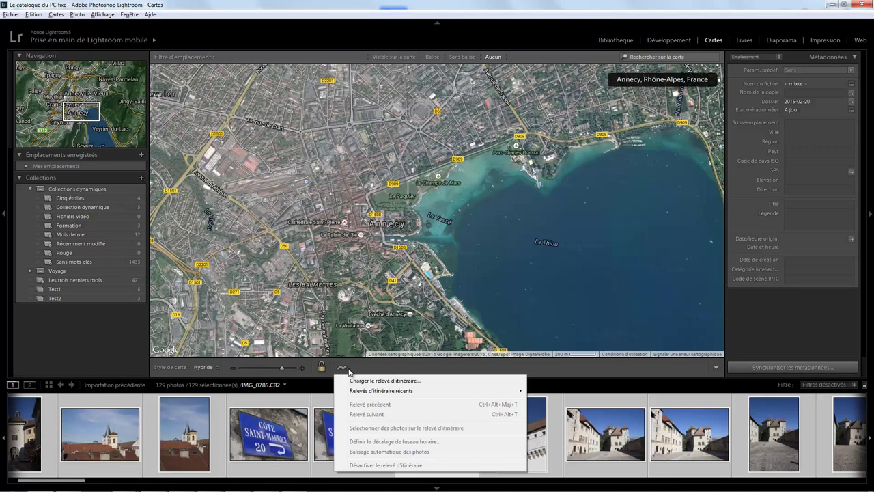
click(374, 381)
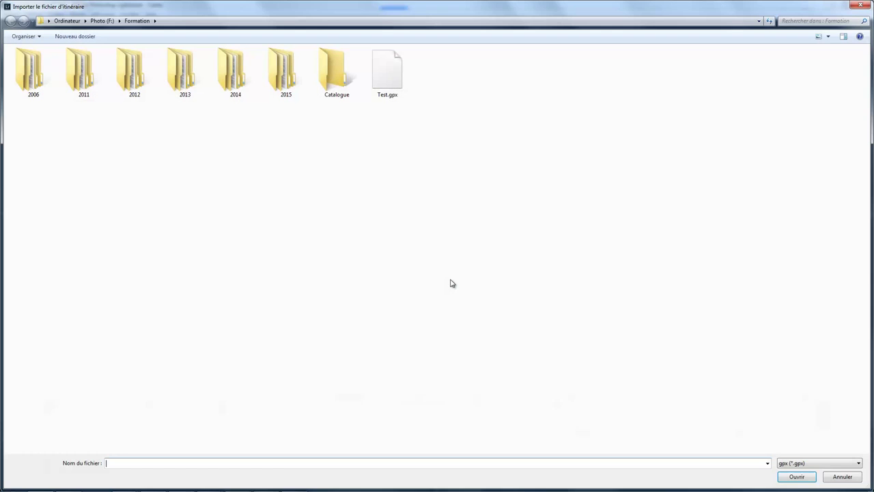
double_click(387, 82)
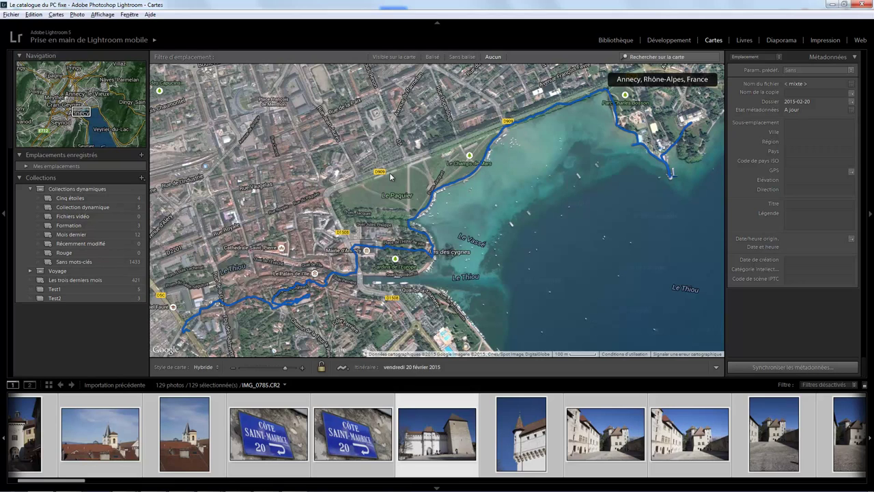
Step: Set the track log's time zone offset (Translation) to +1,0 hours
click(349, 370)
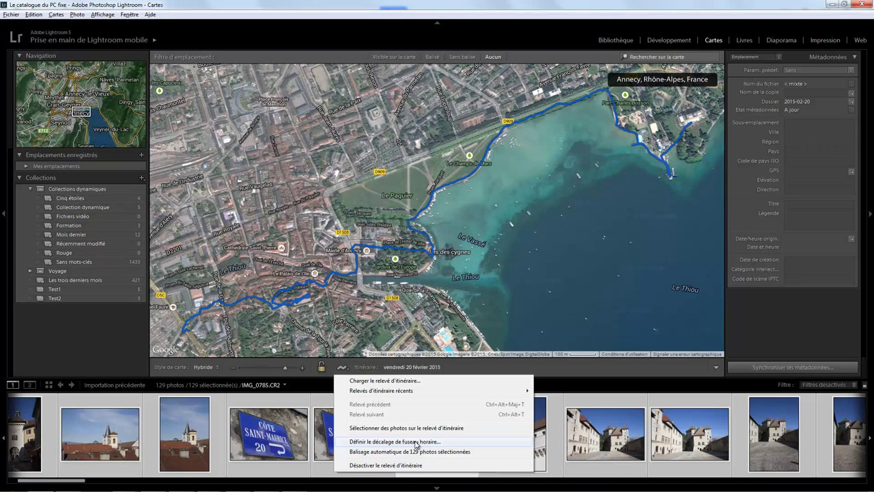
click(416, 443)
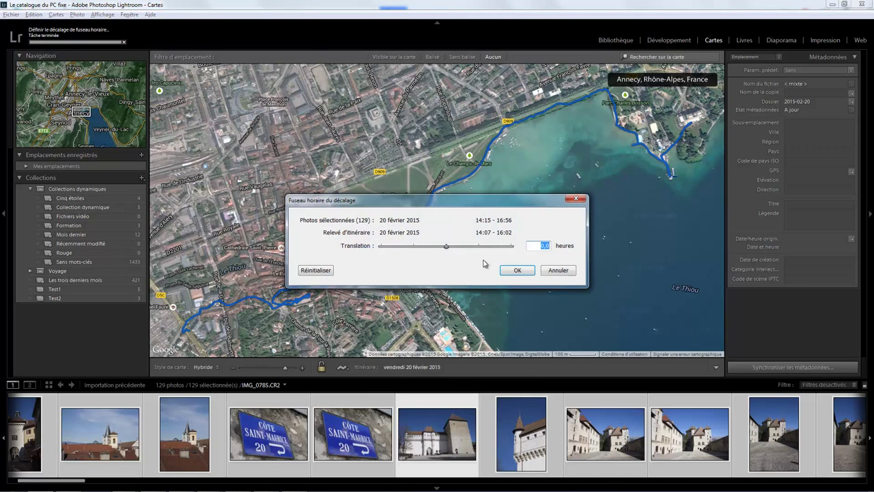
mouse_move(445, 247)
mouse_down()
mouse_move(424, 247)
mouse_move(445, 249)
mouse_up()
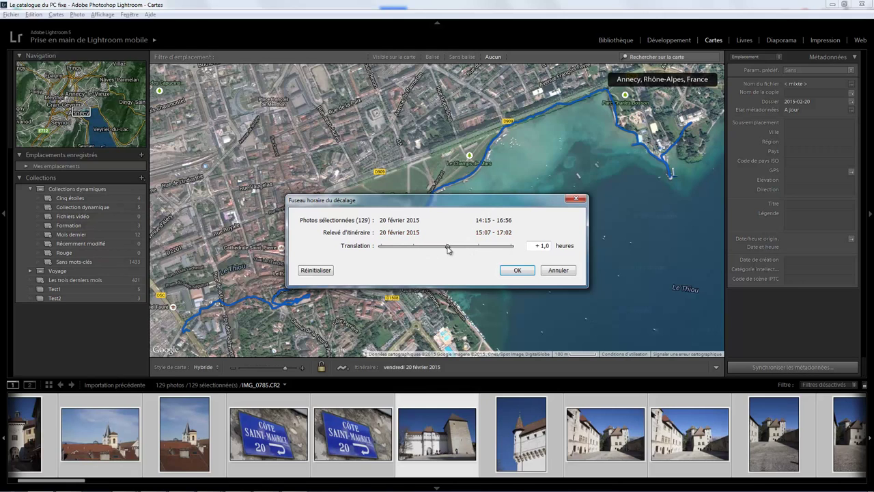
click(446, 249)
click(514, 270)
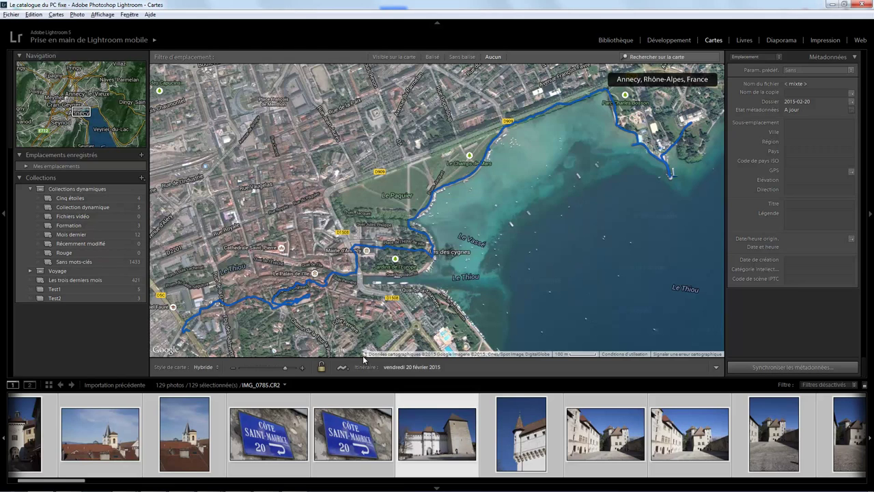
Step: Auto-tag the 129 selected photos from the track log, then preview the photos at the 3 marker
click(343, 370)
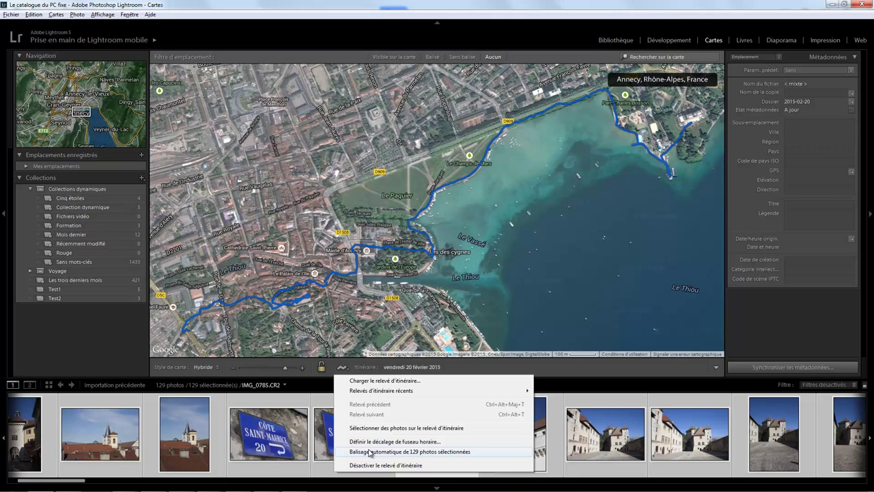
click(370, 452)
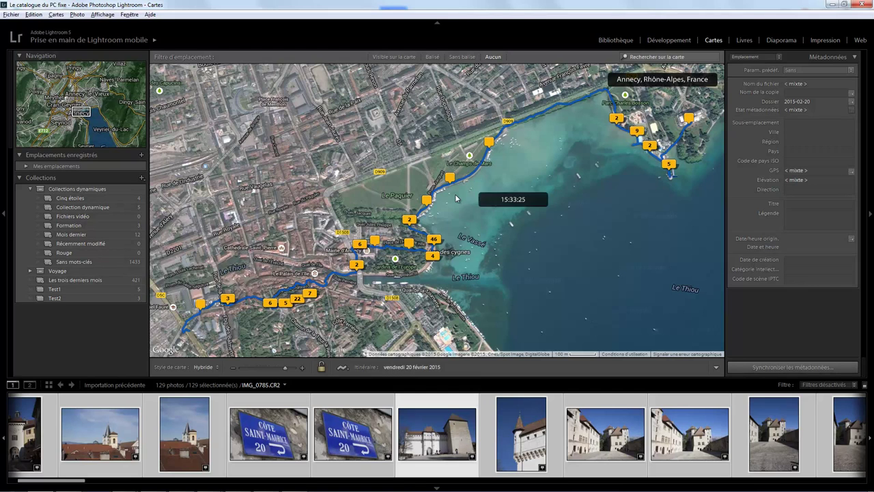
click(225, 301)
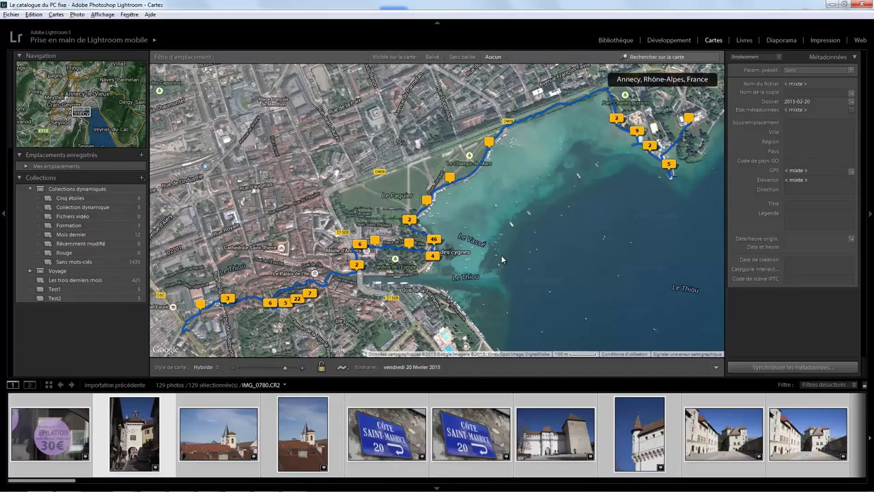
click(432, 257)
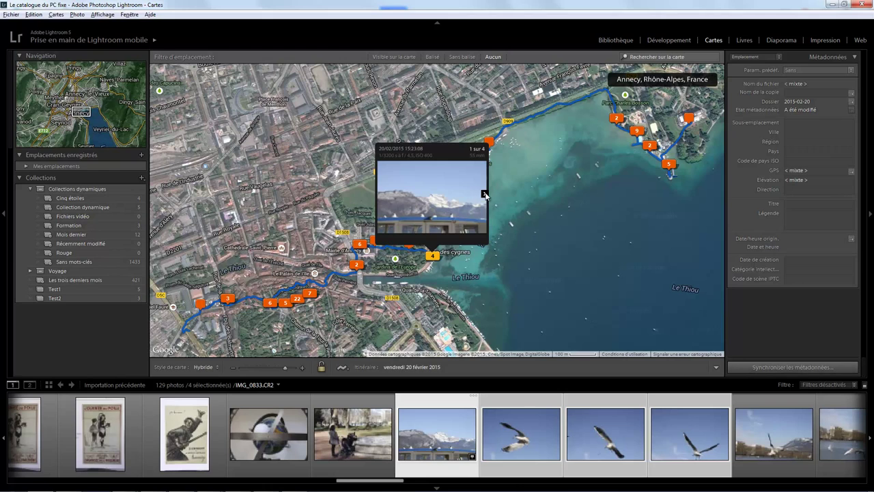
click(484, 194)
click(484, 194)
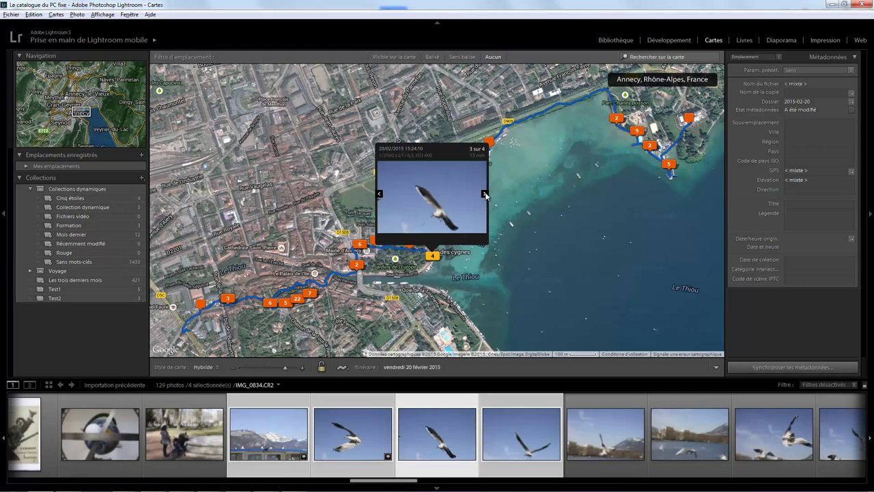
click(484, 194)
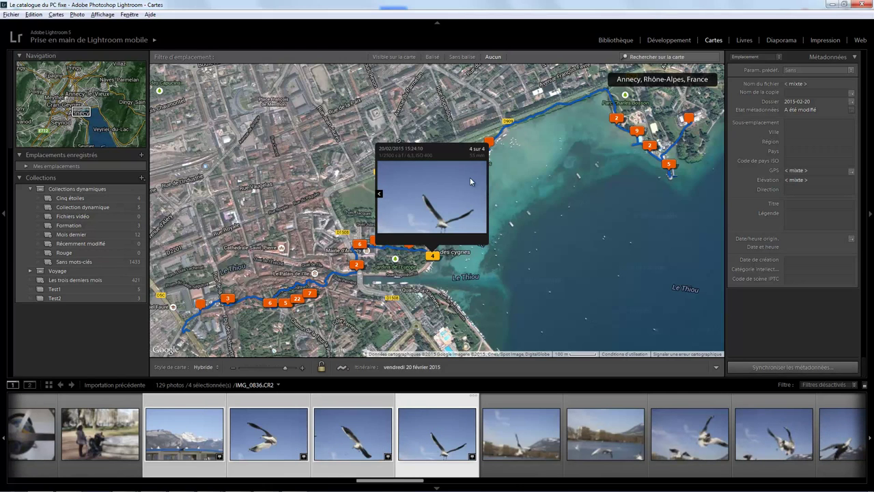
click(669, 165)
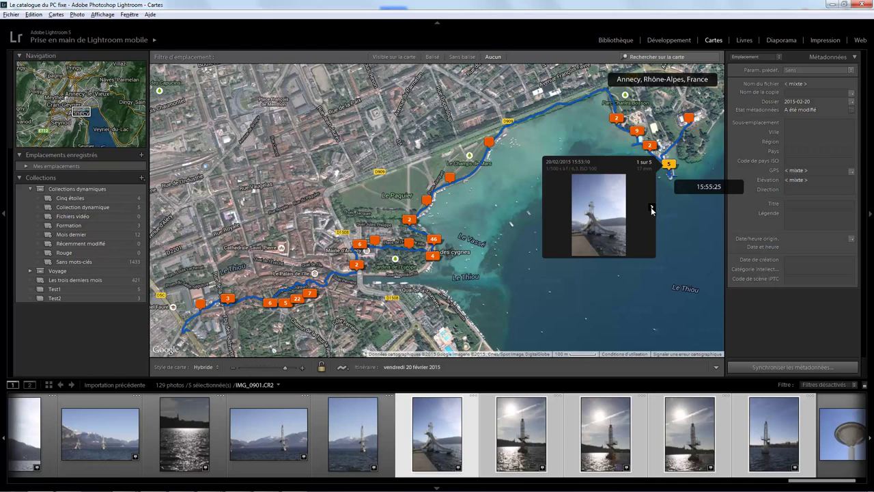
click(652, 209)
click(652, 208)
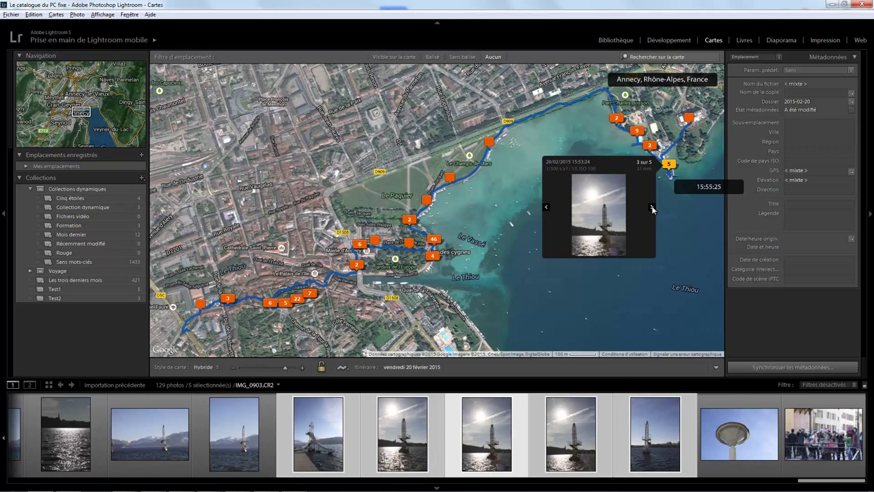
click(651, 209)
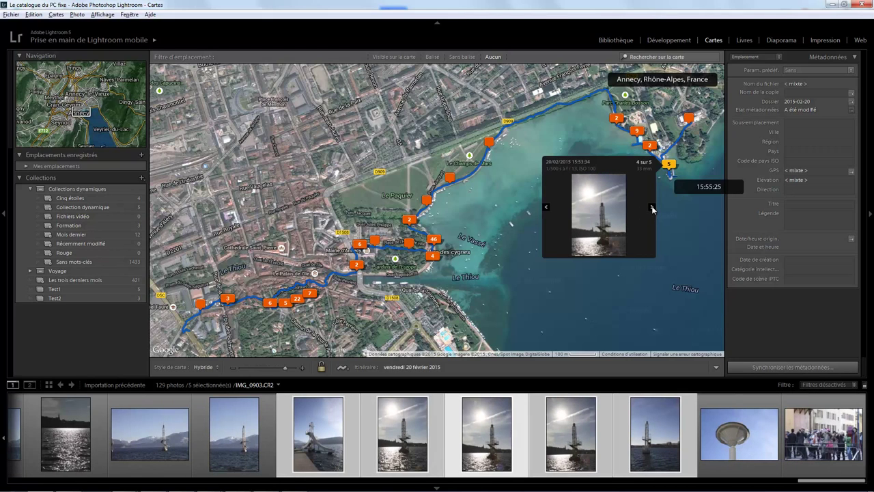
click(490, 142)
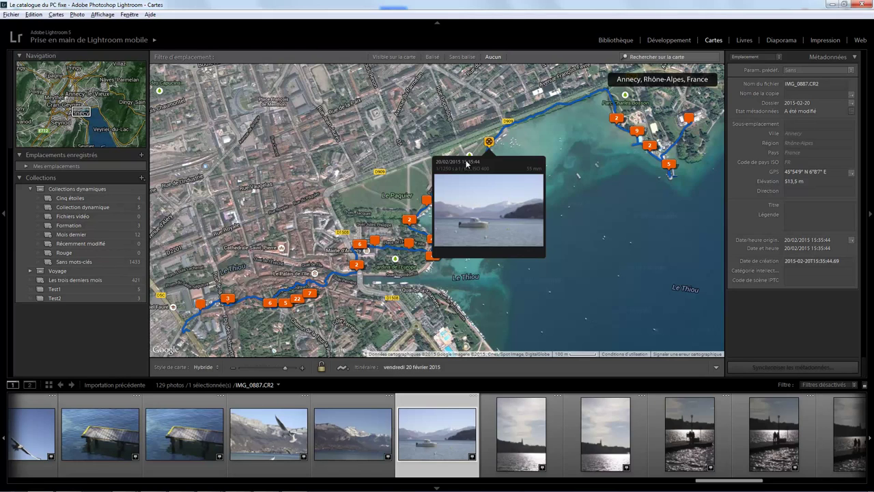
click(360, 244)
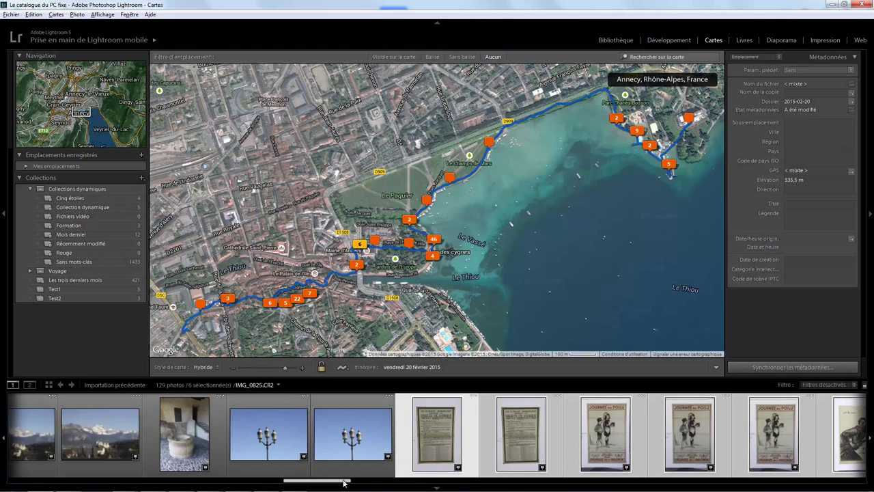
Step: Scroll the filmstrip and bring up the track log options menu
drag(344, 481, 369, 481)
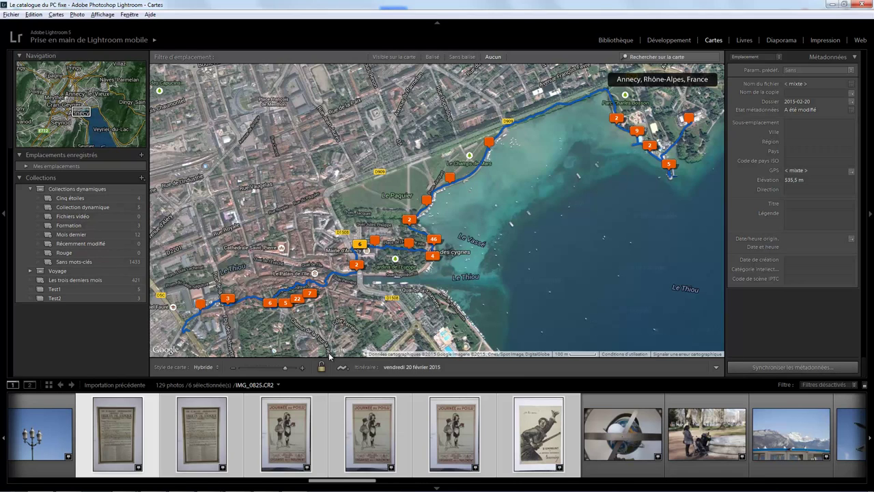
click(344, 368)
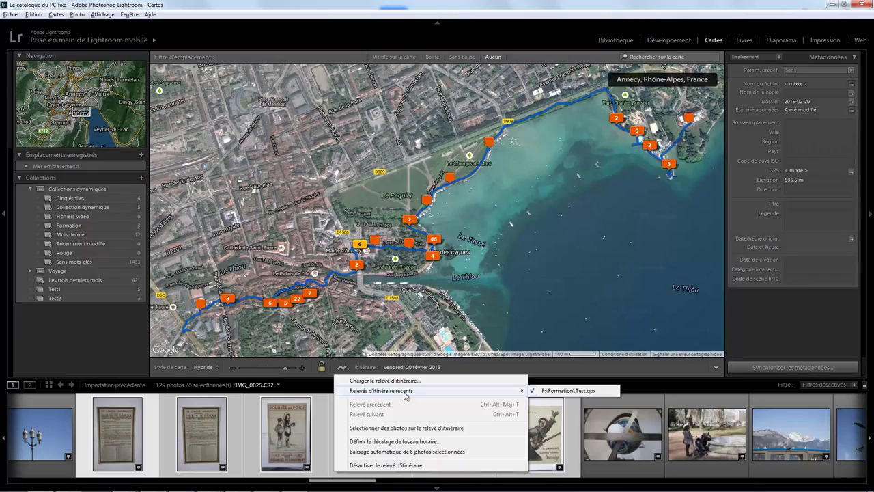
Step: Select the 128 photos lying on the track log via Sélectionner des photos sur le relevé d'itinéraire
click(395, 429)
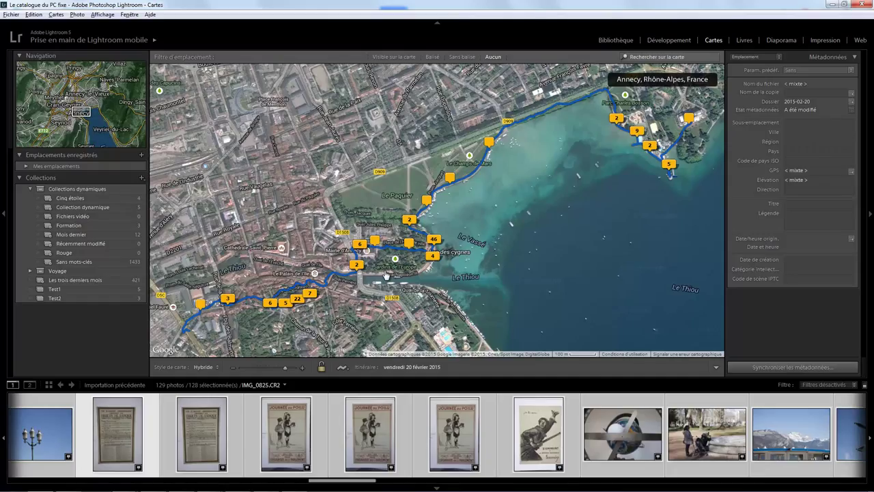
click(342, 367)
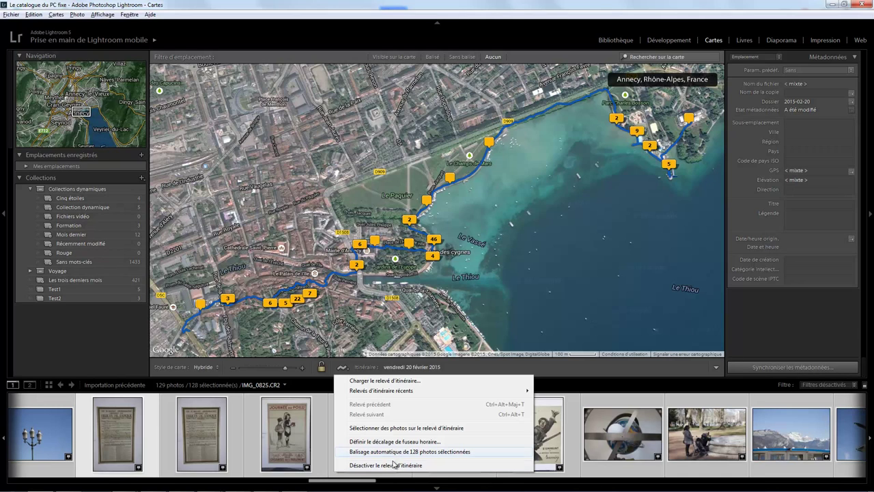
Step: Turn off the track log display, then preview and close the 46 marker's photos
click(392, 466)
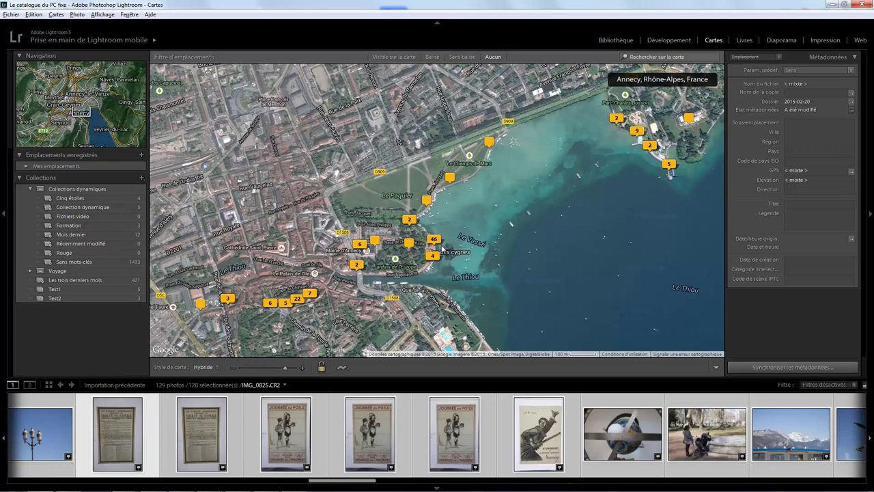
click(442, 246)
click(637, 212)
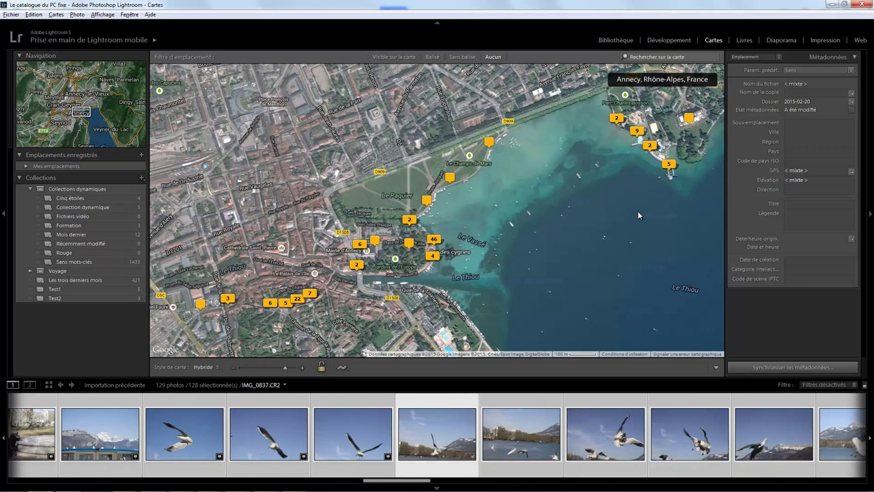